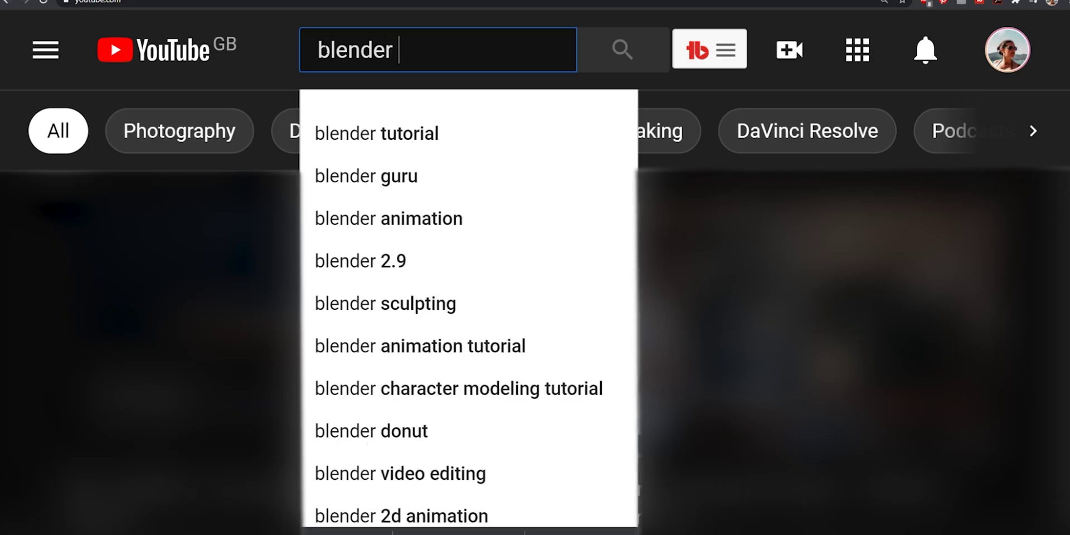
# Search for 'tutorial' to find the Blender donut tutorials
pyautogui.write('tutorial')
pyautogui.press('Return')
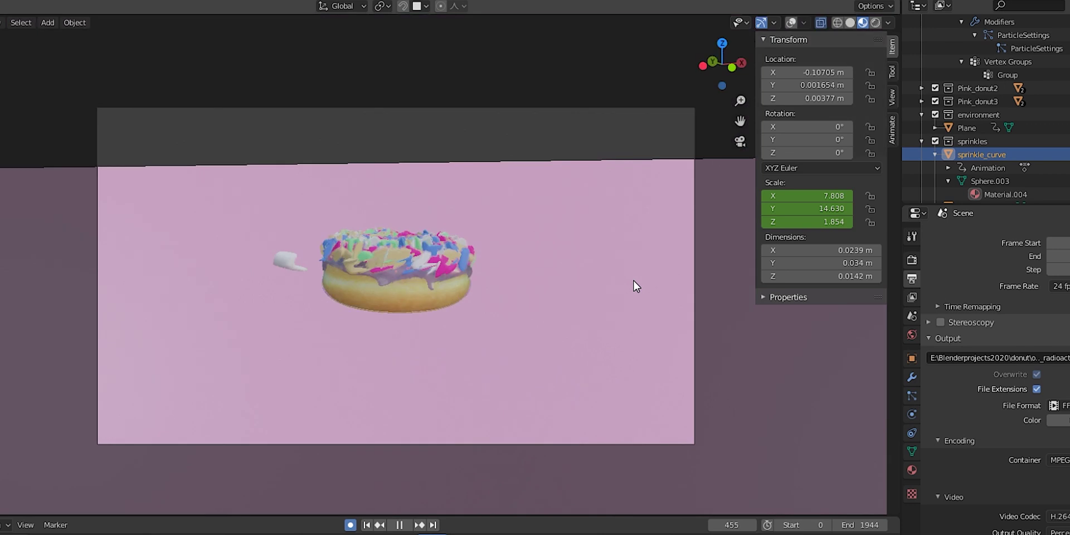
# Stop playback, select the Sphere.003 sprinkle mesh, then deselect and replay the animation
pyautogui.press('space')
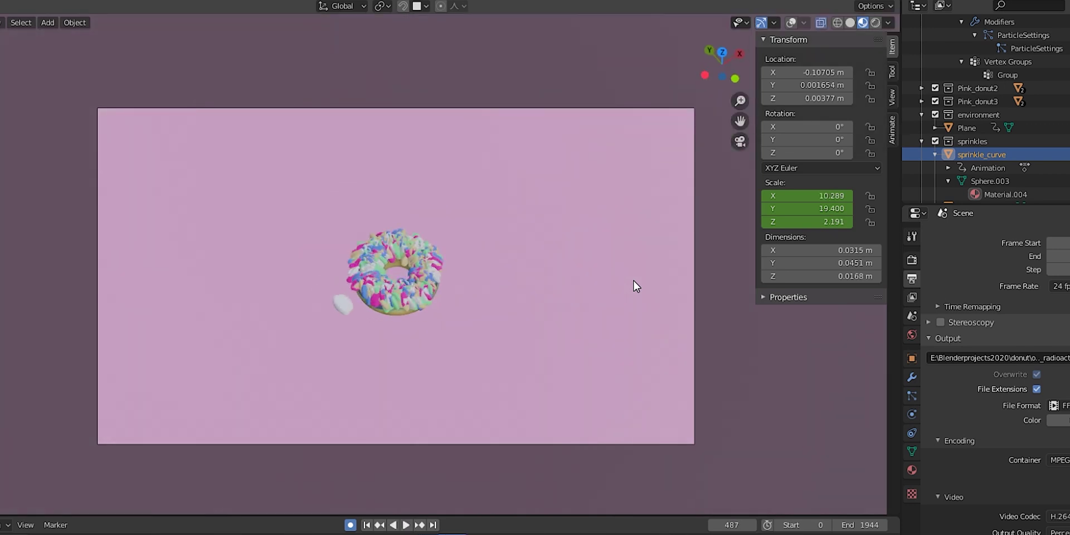
pyautogui.click(968, 177)
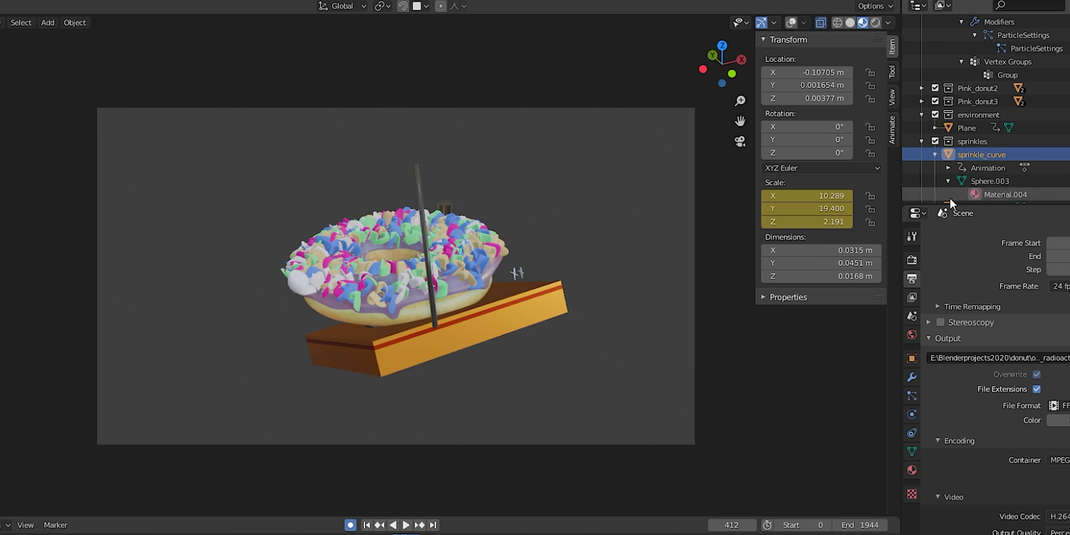
pyautogui.click(603, 419)
pyautogui.press('space')
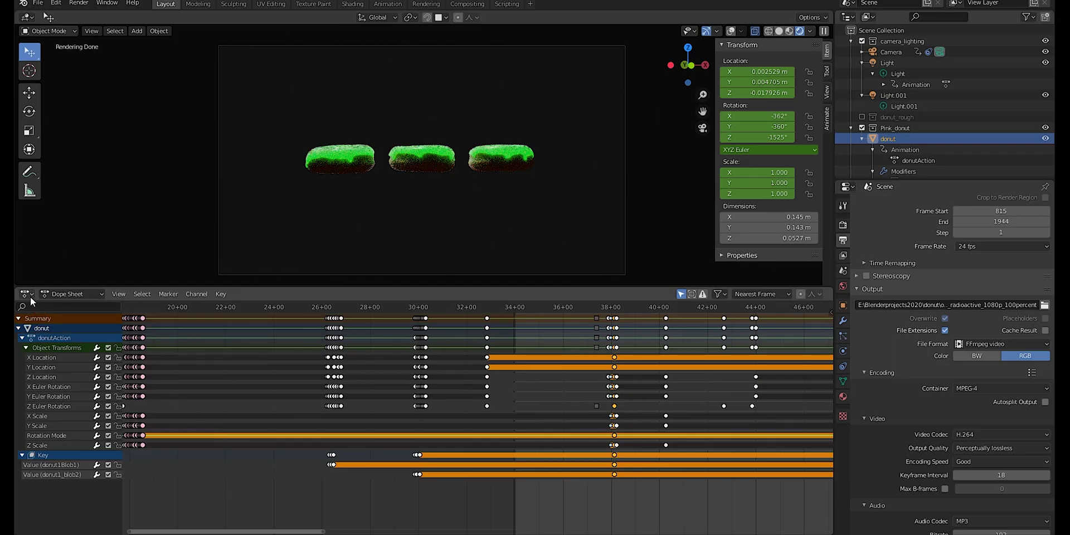
# Switch the Dope Sheet area to Timeline, then Video Sequencer, and choose Add > Sound
pyautogui.click(31, 296)
pyautogui.click(146, 348)
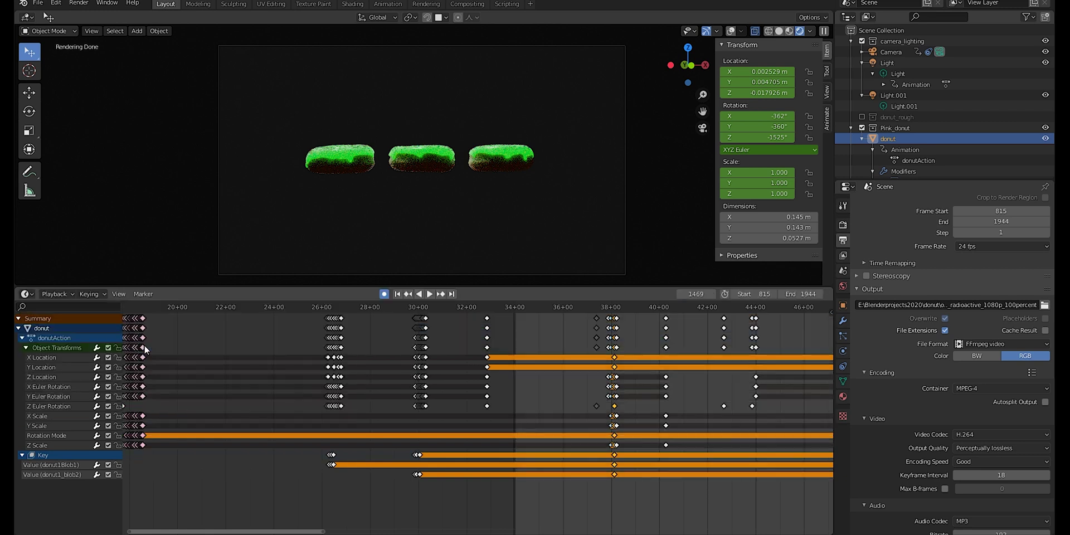
pyautogui.click(30, 294)
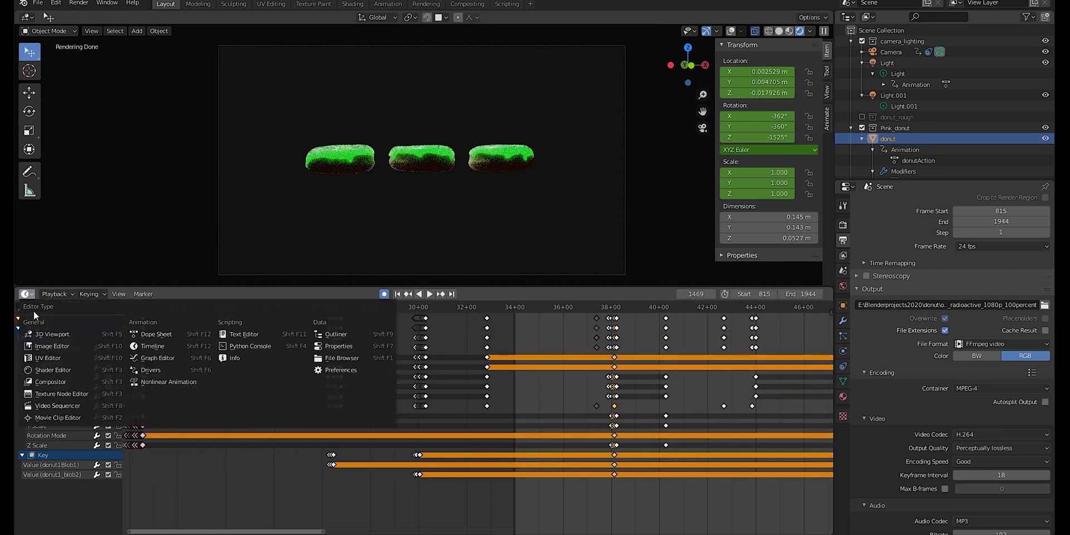
pyautogui.click(51, 406)
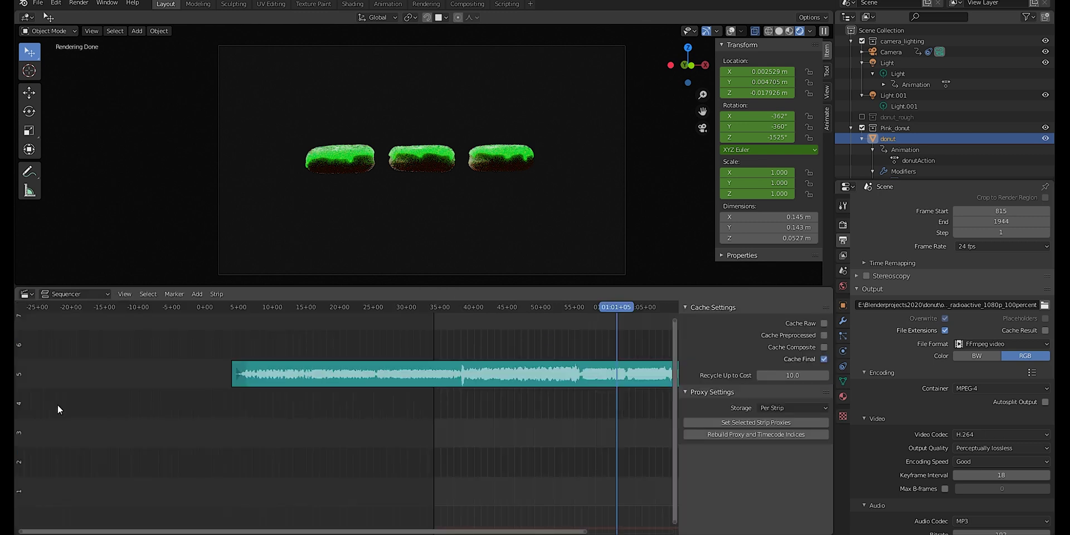
pyautogui.click(194, 297)
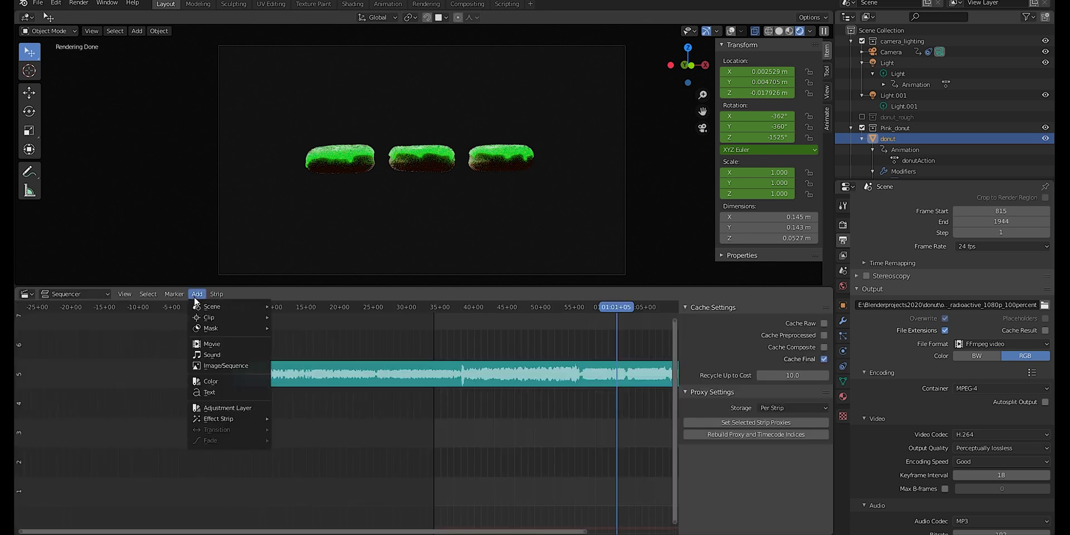
pyautogui.click(220, 355)
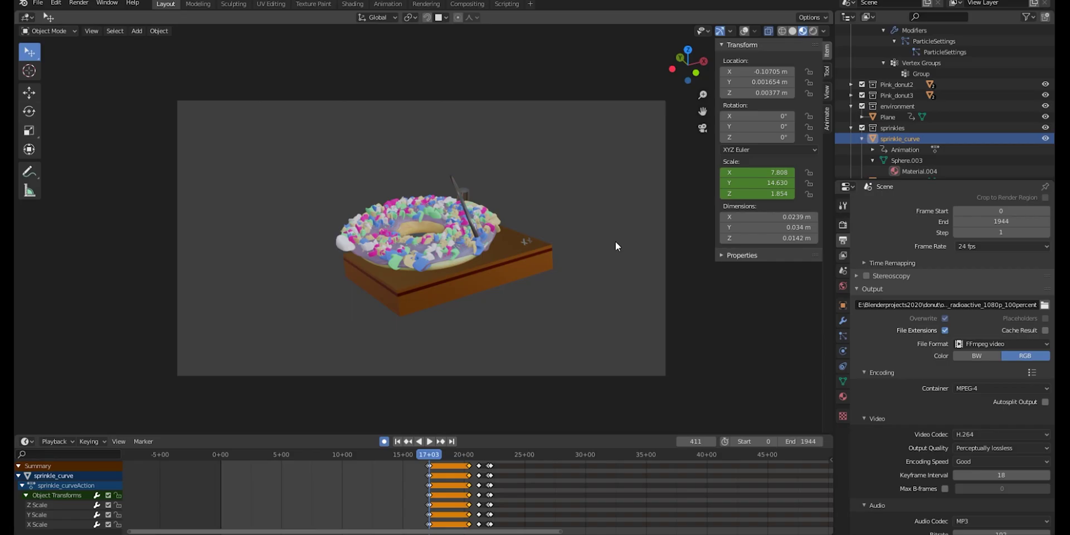
# Play and stop the animation, return the area to Dope Sheet, and open its Playback menu
pyautogui.press('space')
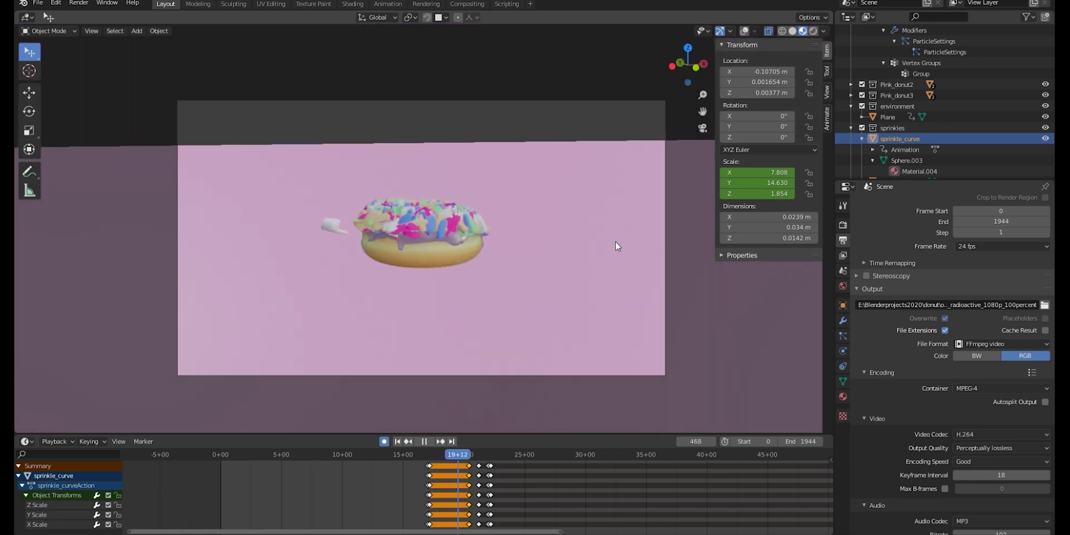
pyautogui.press('space')
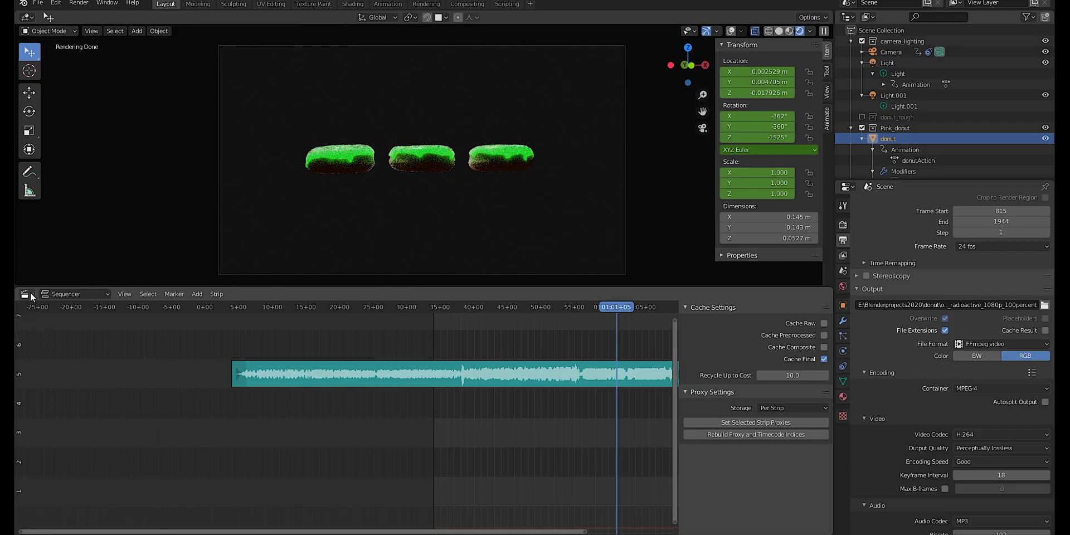
pyautogui.click(25, 294)
pyautogui.click(139, 343)
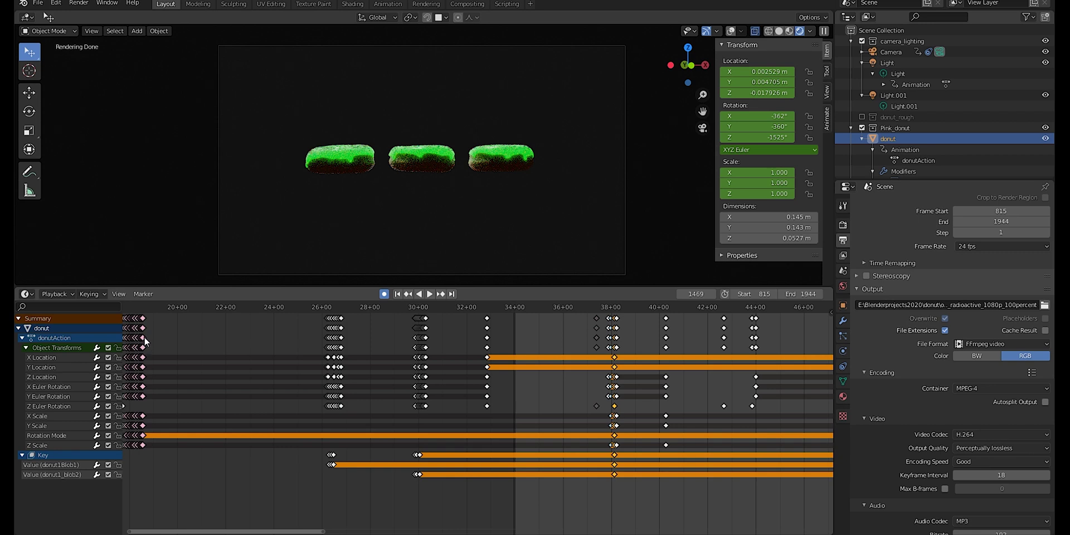
pyautogui.click(67, 291)
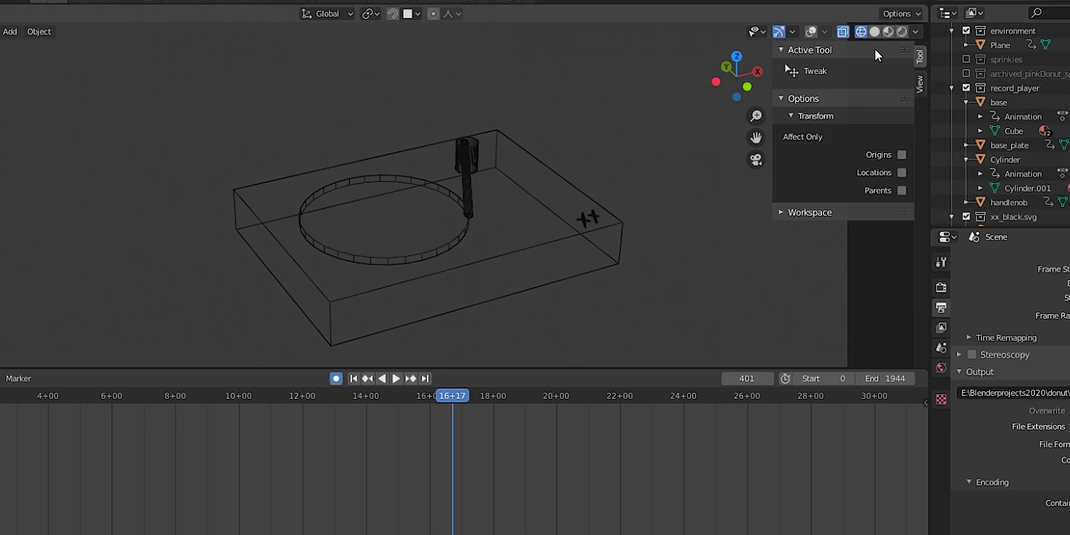
# Cycle shading through Solid, Material Preview and Rendered, and make the Pink_donut collection visible
pyautogui.click(875, 32)
pyautogui.click(888, 32)
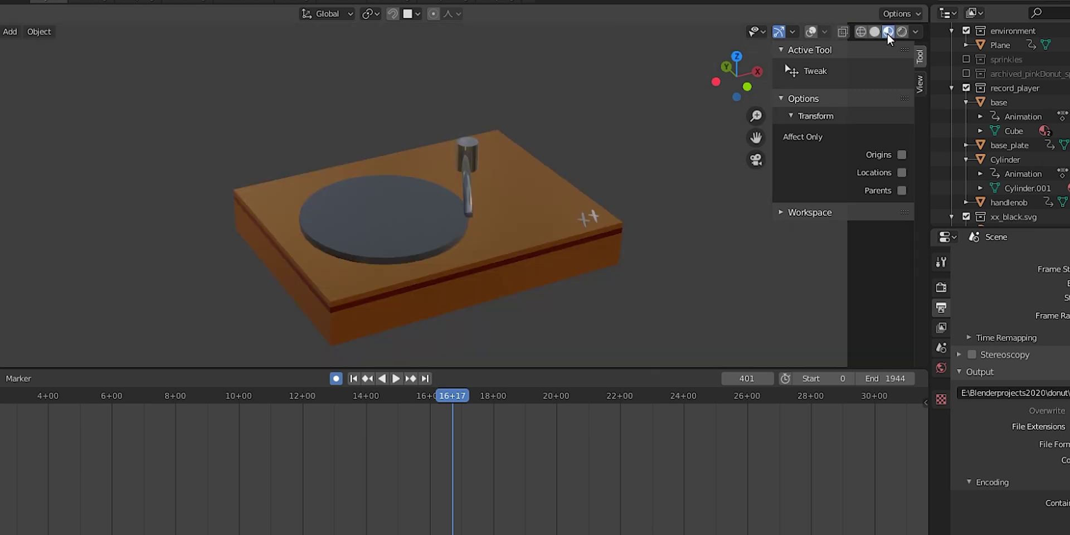
pyautogui.click(903, 32)
pyautogui.scroll(-10, 968, 128)
pyautogui.click(966, 131)
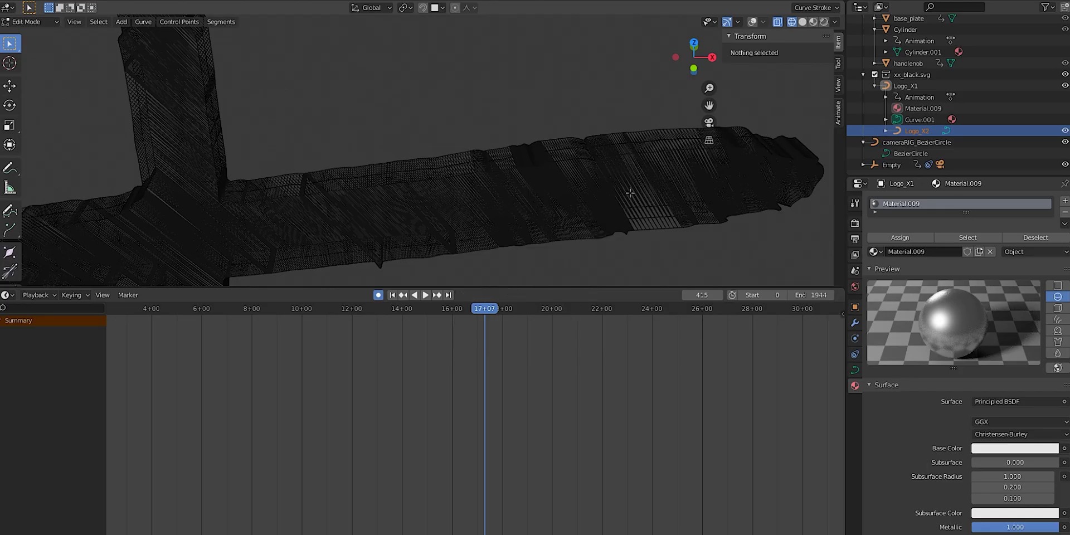
# Select the Logo_X1 stroke and view it in Material Preview, then Rendered shading
pyautogui.scroll(-5, 630, 193)
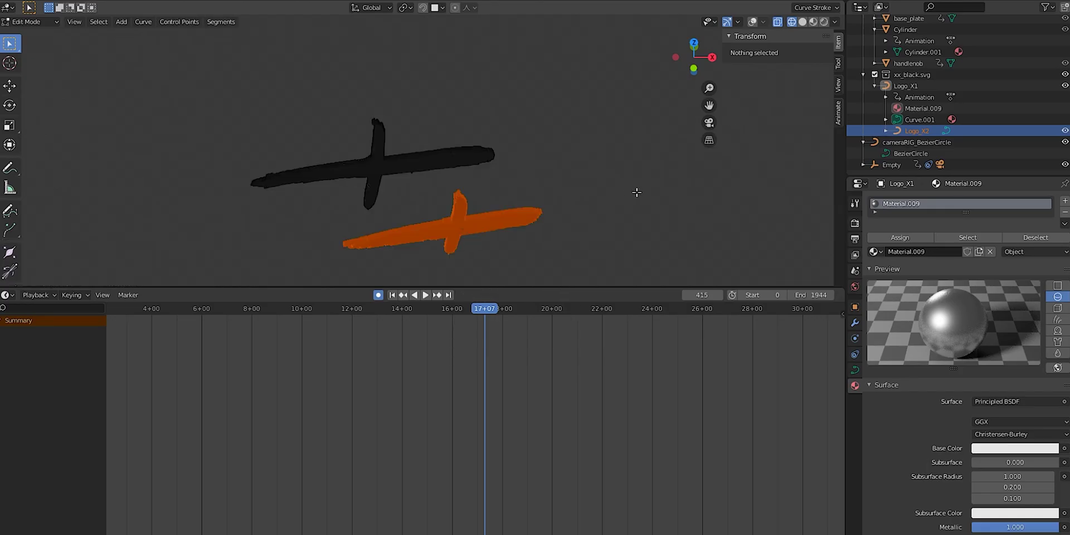
pyautogui.click(896, 88)
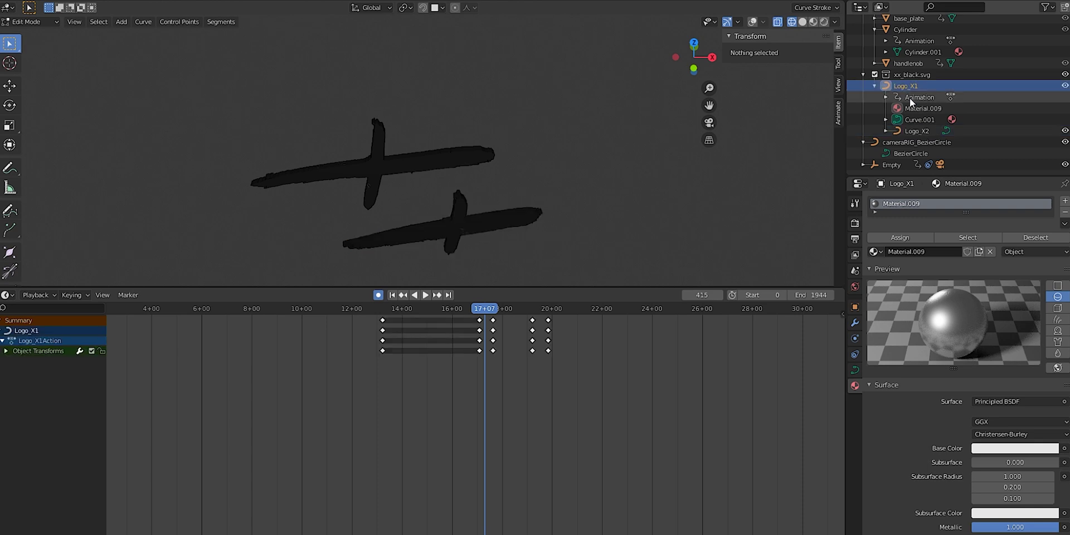
pyautogui.scroll(-3, 916, 312)
pyautogui.scroll(-1, 915, 310)
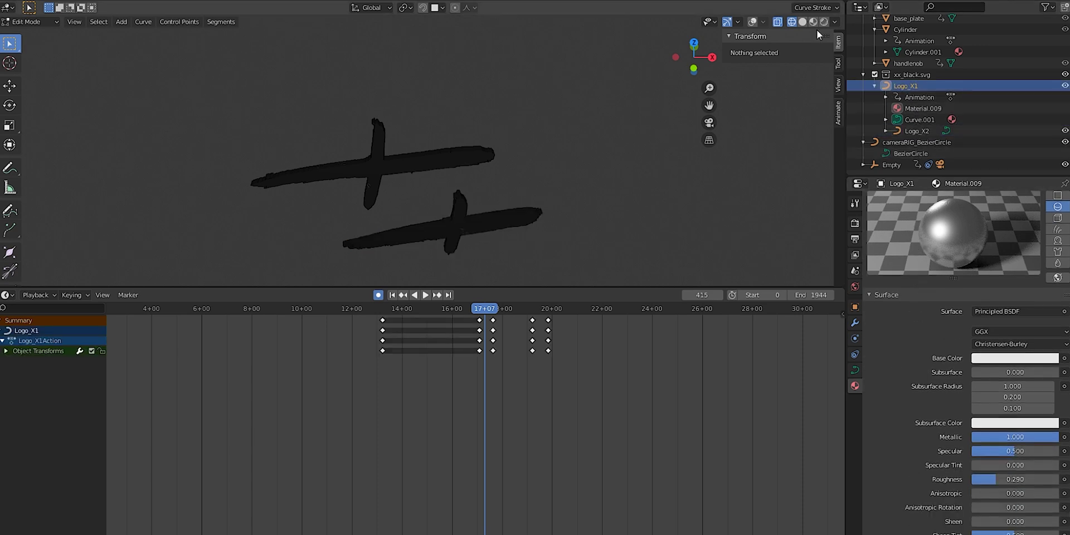
pyautogui.click(813, 22)
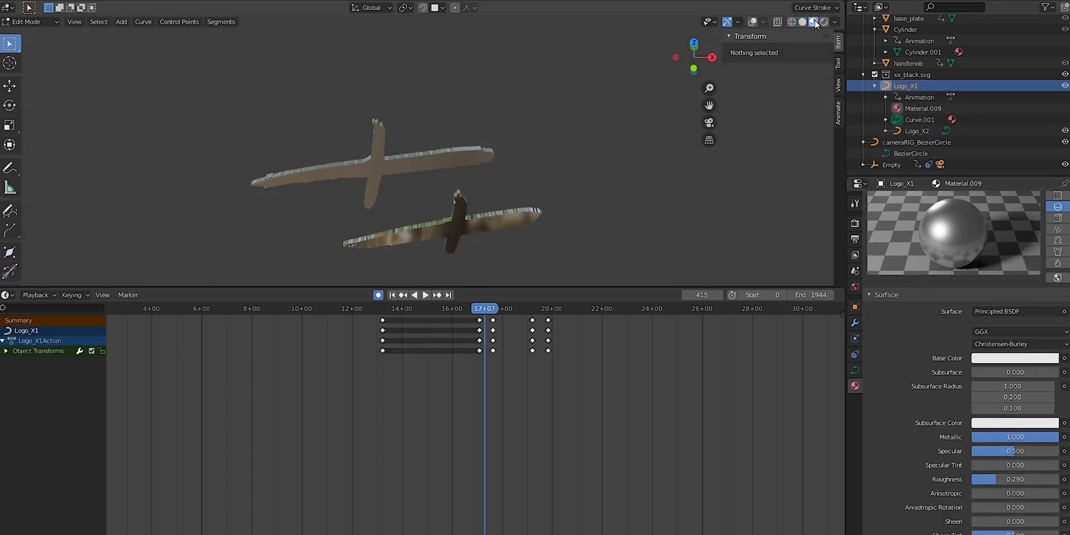
pyautogui.click(822, 22)
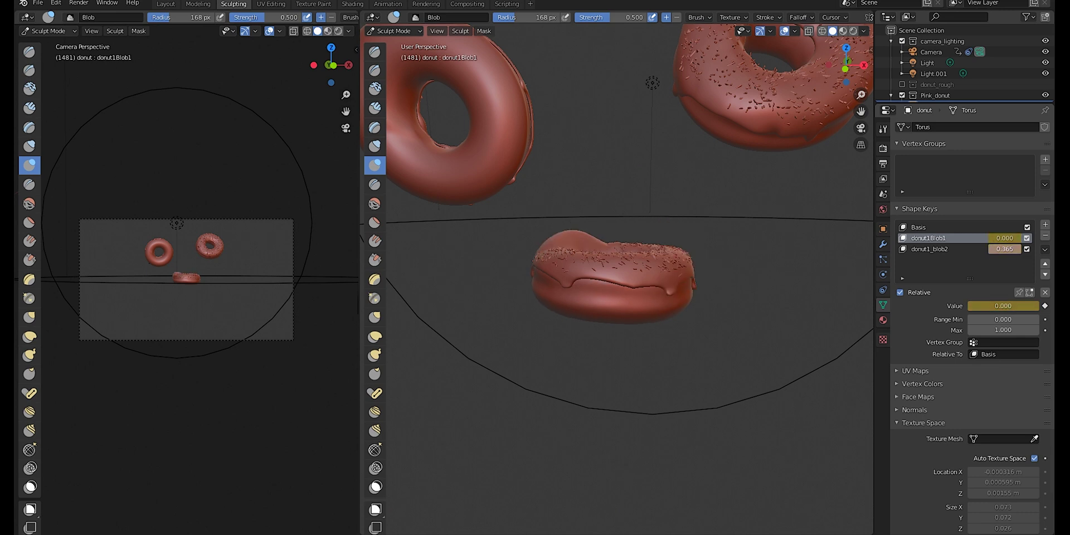
# Orbit around the donuts and drag the donut1_blob2 shape key value slider
pyautogui.moveTo(626, 302); pyautogui.dragTo(998, 262, button='middle')
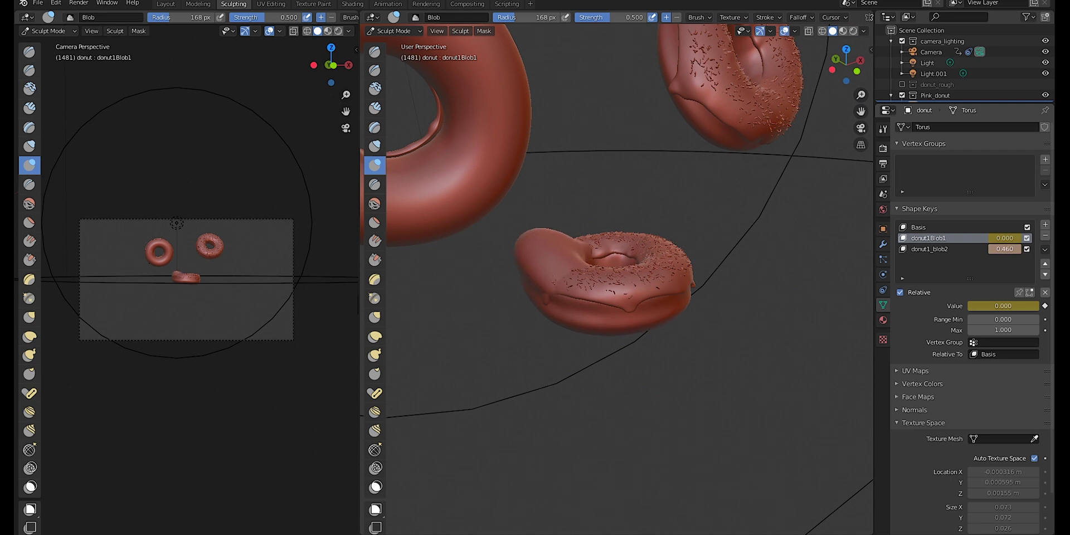
pyautogui.moveTo(1005, 249); pyautogui.dragTo(968, 250)
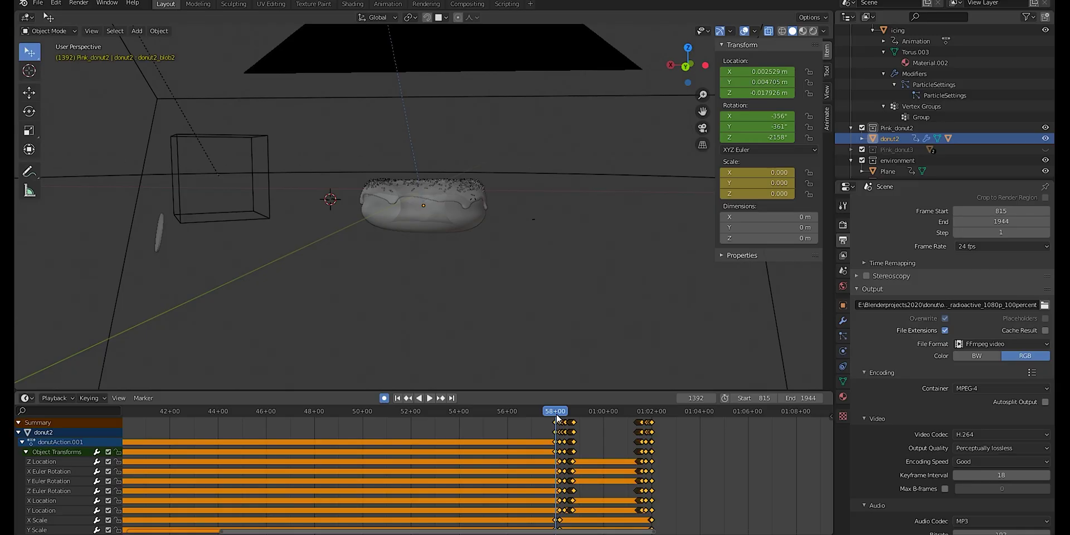
# Play the animation, go back to frame 1392, and box-select donut2's keyframes
pyautogui.press('space')
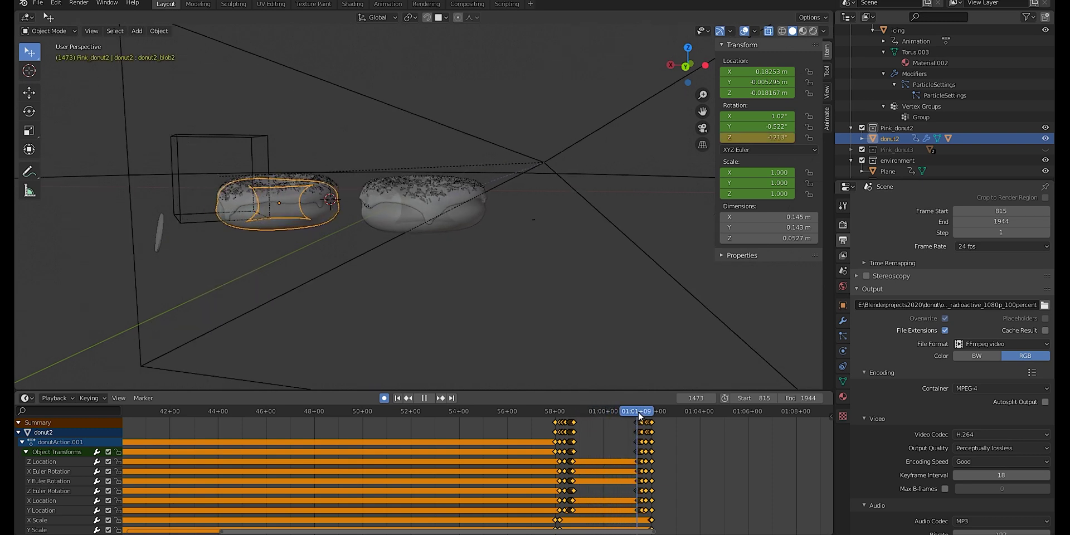
pyautogui.moveTo(653, 416); pyautogui.dragTo(555, 430)
pyautogui.press('space')
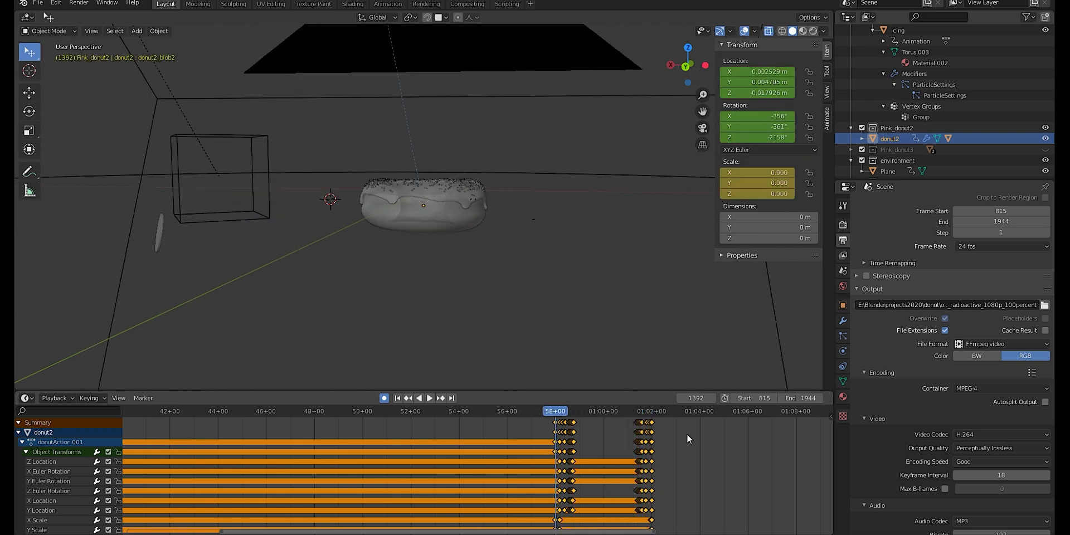
pyautogui.moveTo(683, 423); pyautogui.dragTo(549, 531)
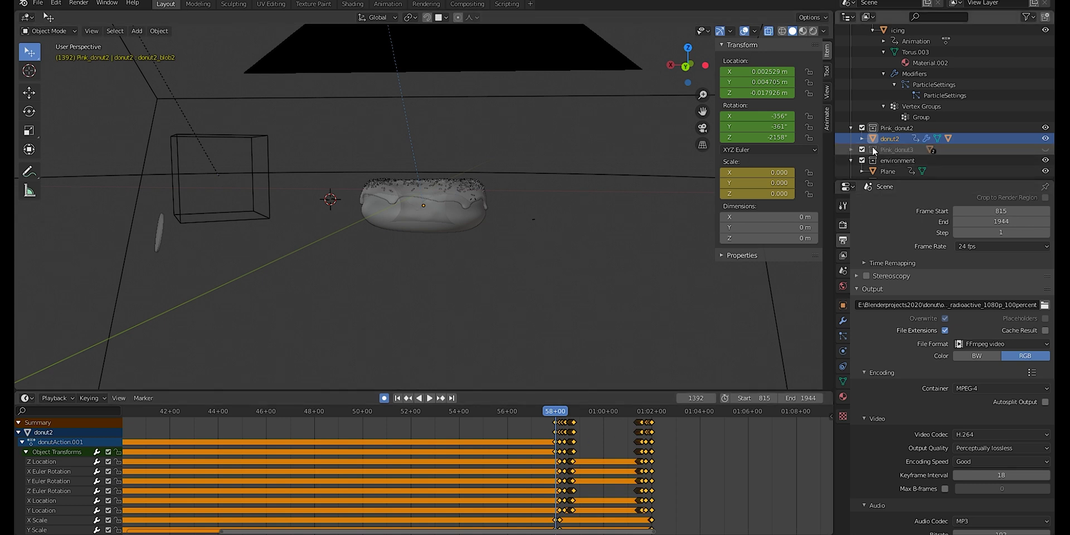
# Show the Pink_donut3 collection, select donut3, and scrub forward to frame 1407
pyautogui.click(1046, 149)
pyautogui.click(889, 151)
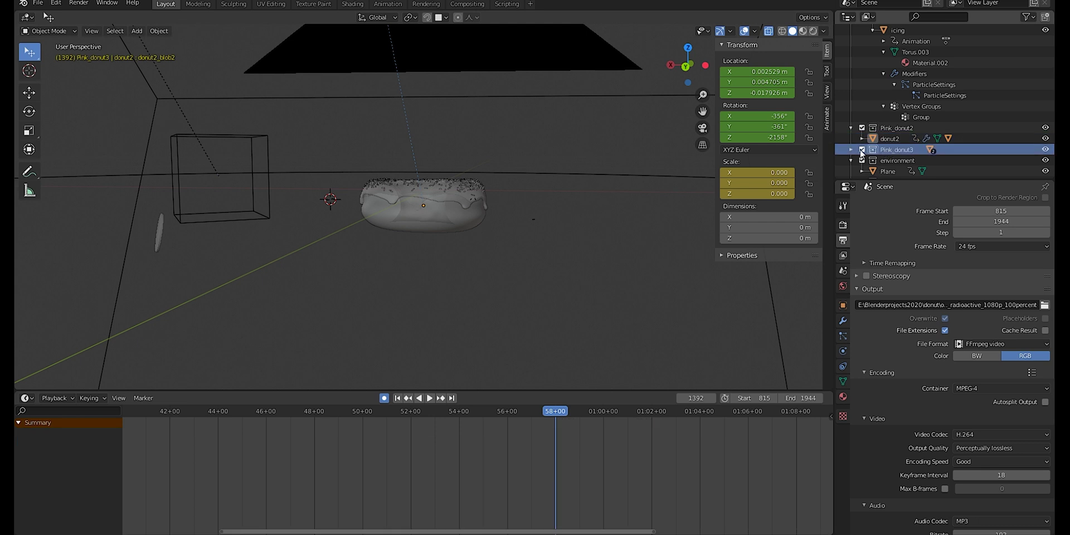
pyautogui.click(886, 160)
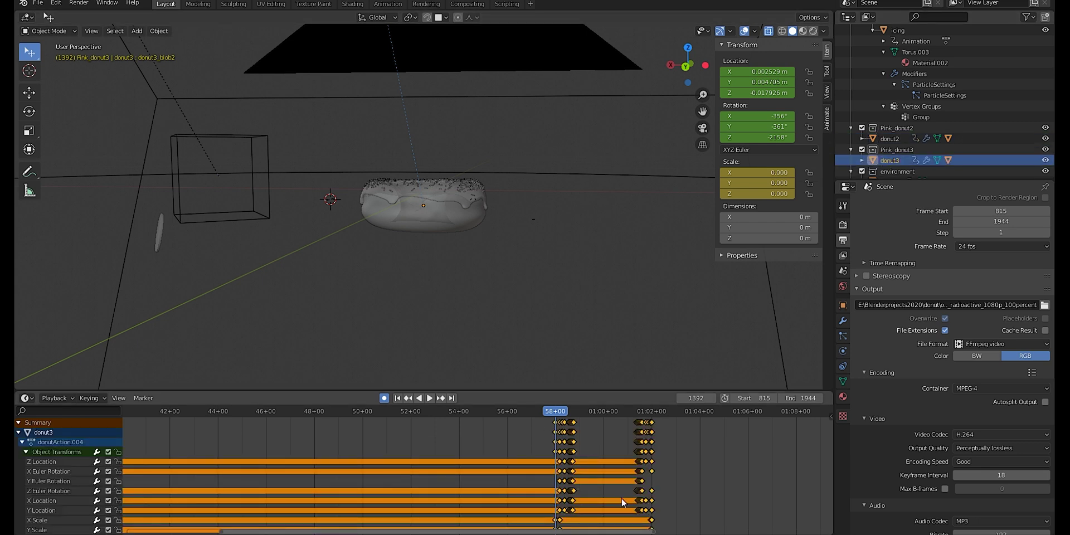
pyautogui.moveTo(558, 414); pyautogui.dragTo(647, 414)
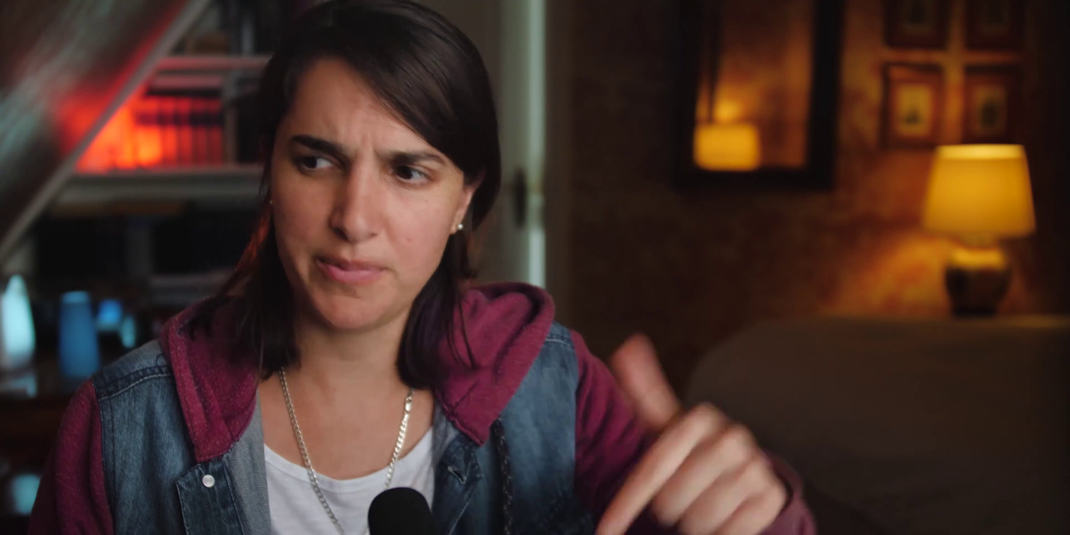